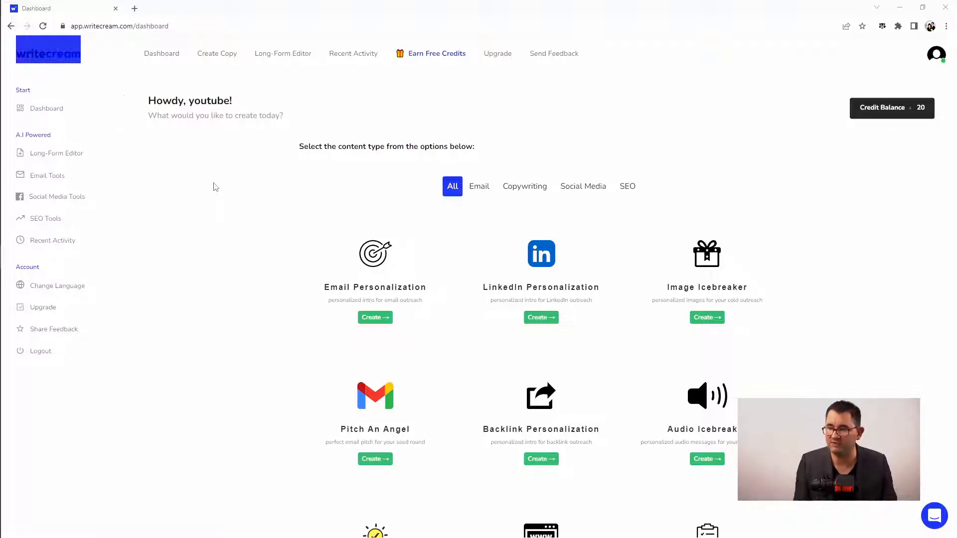
Find the YouTube Video Topic Ideas tool among the dashboard's content types and open it
click(109, 64)
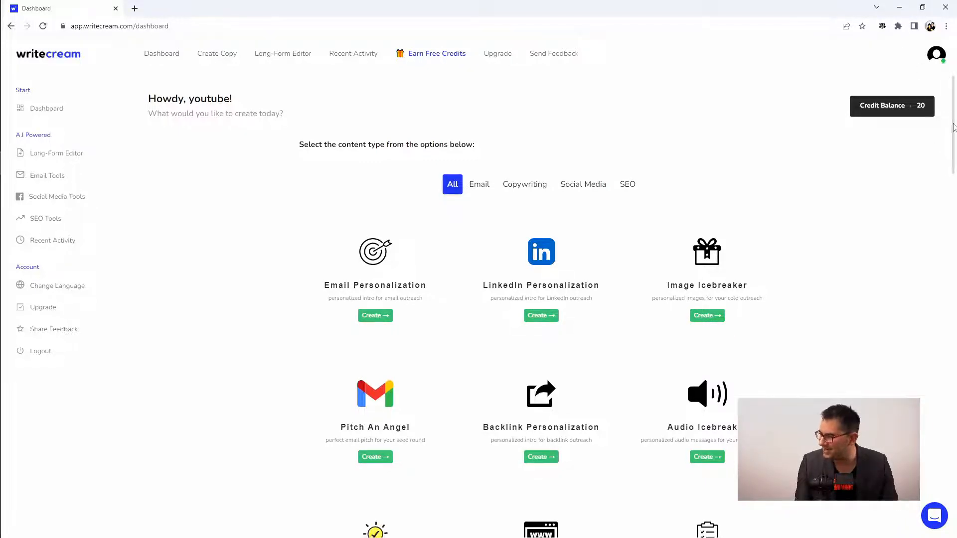
drag(954, 115, 954, 152)
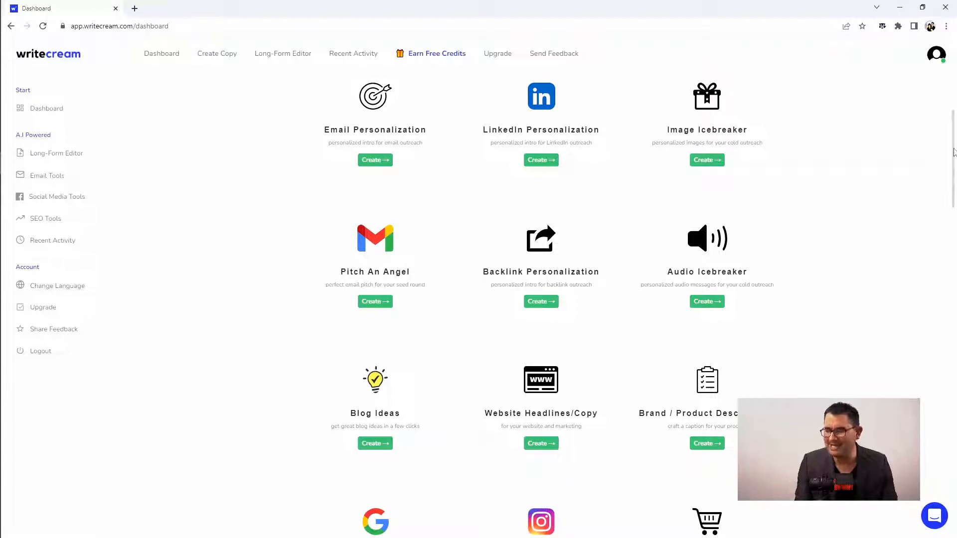
drag(954, 152, 954, 166)
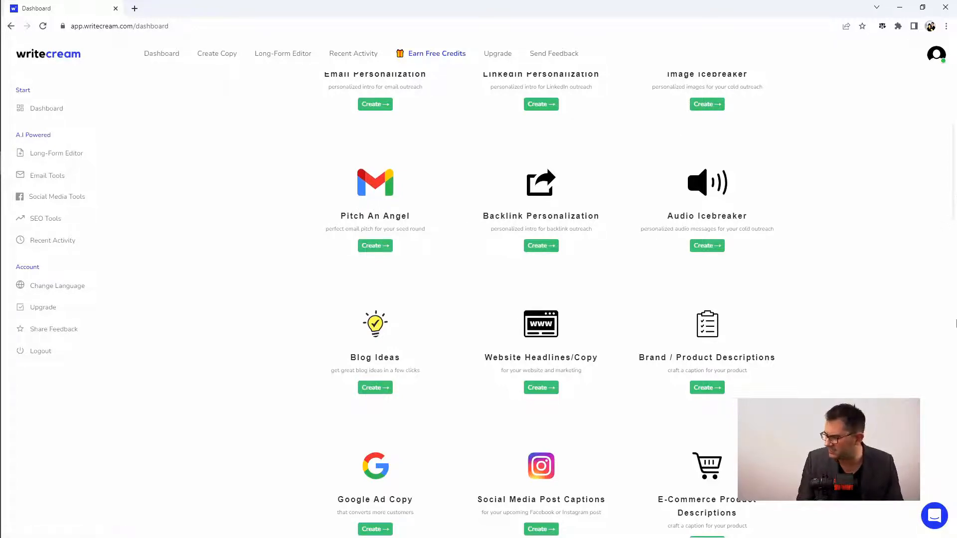
drag(953, 185, 956, 269)
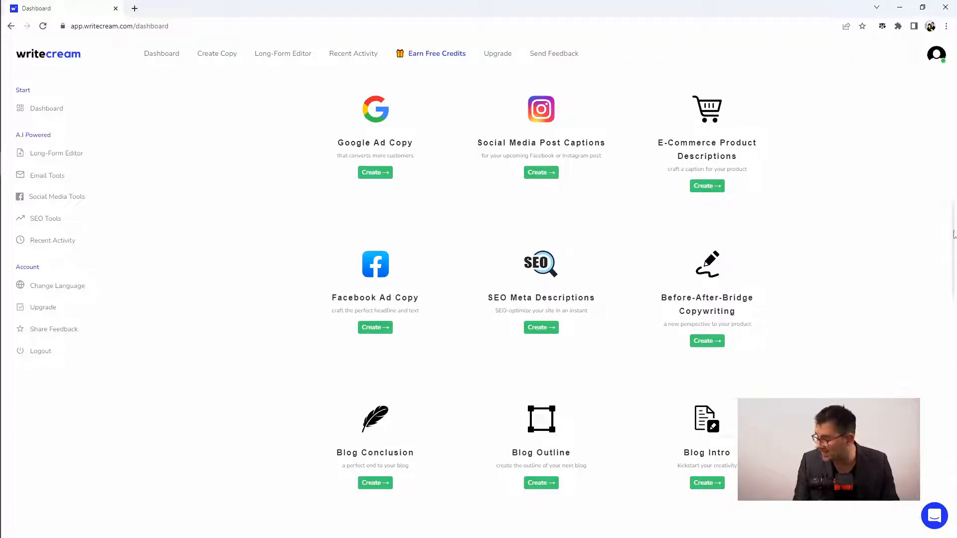
drag(954, 234, 949, 370)
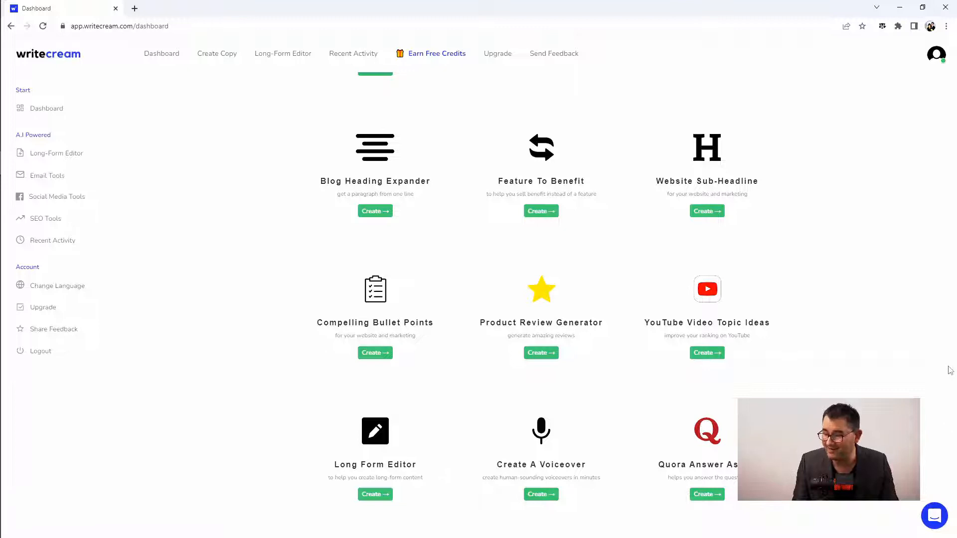
drag(950, 370, 950, 396)
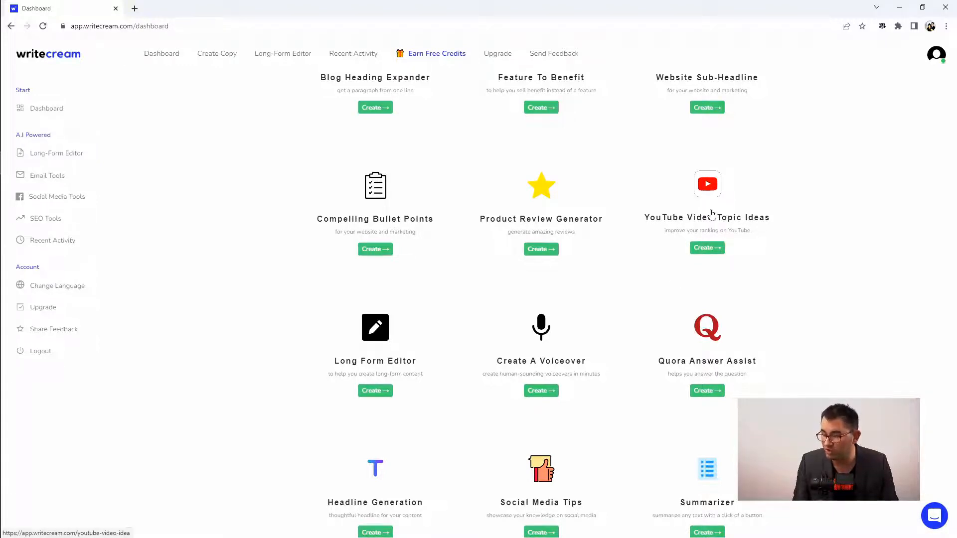
click(703, 252)
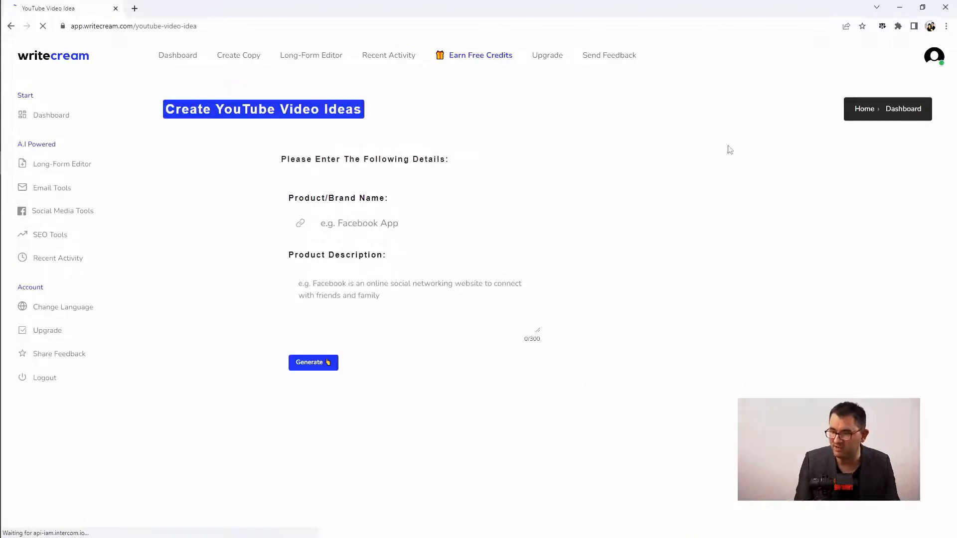
Enter crypto as the product name and start the product description with 'digital currency that you can buy and trade in exchanges'
click(404, 225)
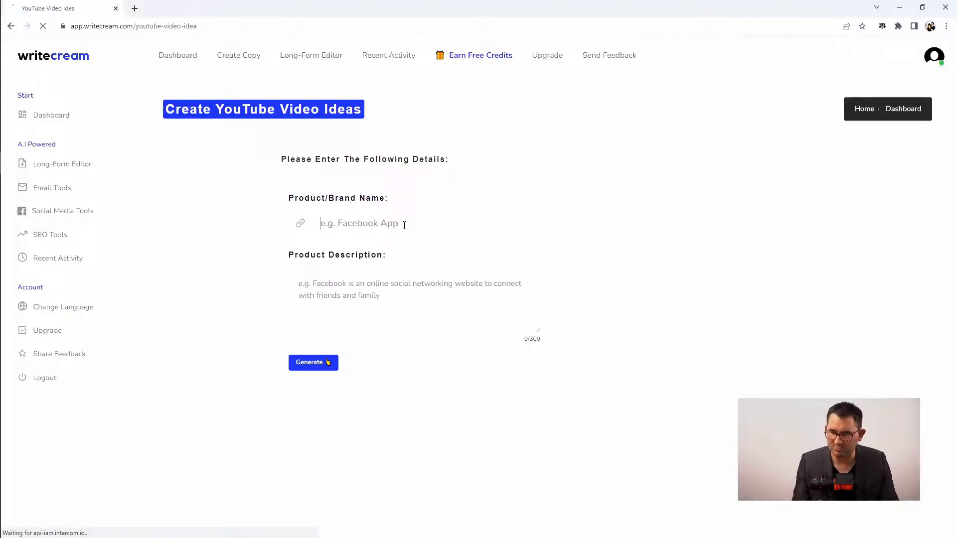
text(crypto)
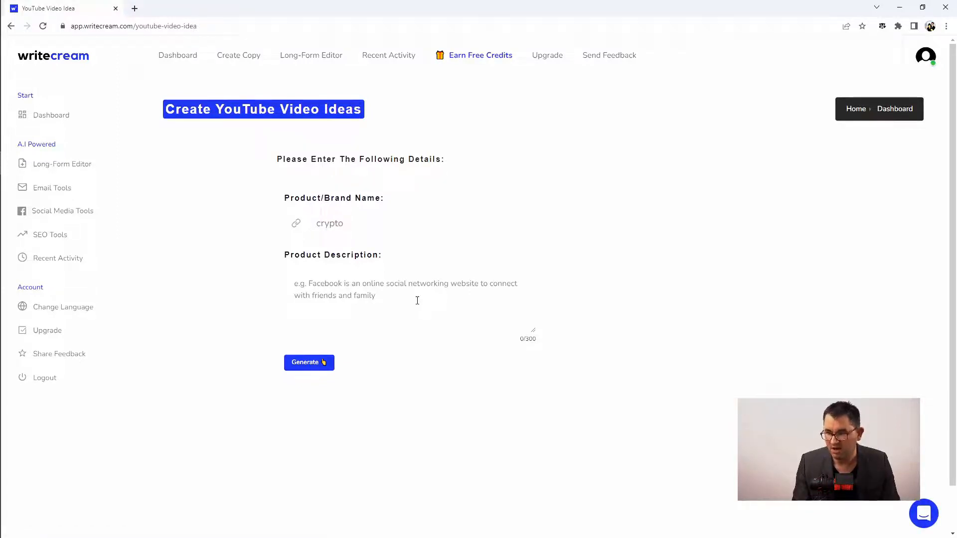
text(digital currency)
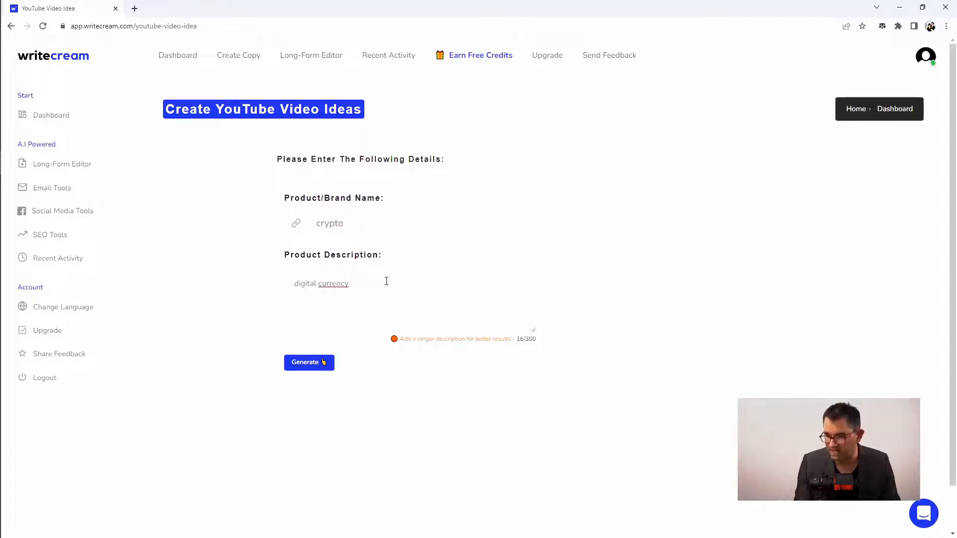
text(th)
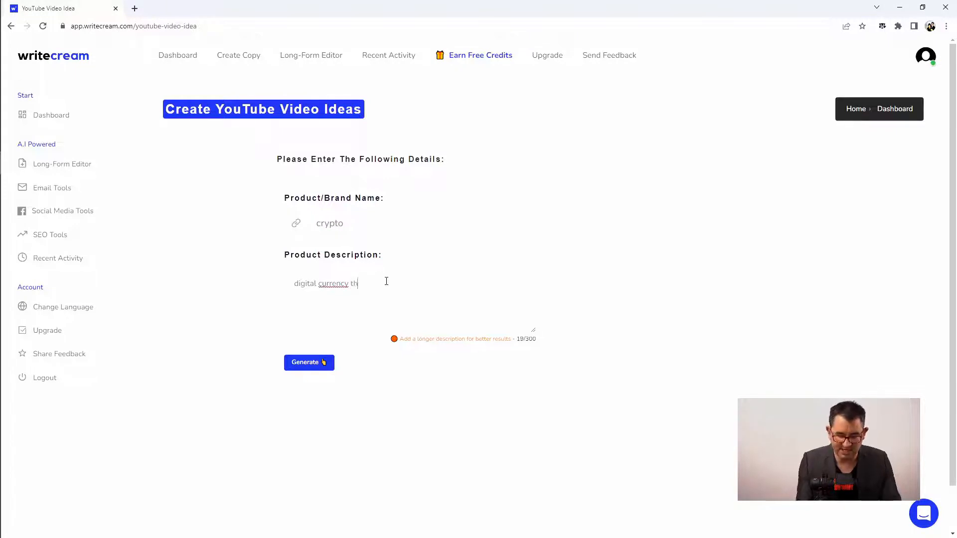
text(at you can b)
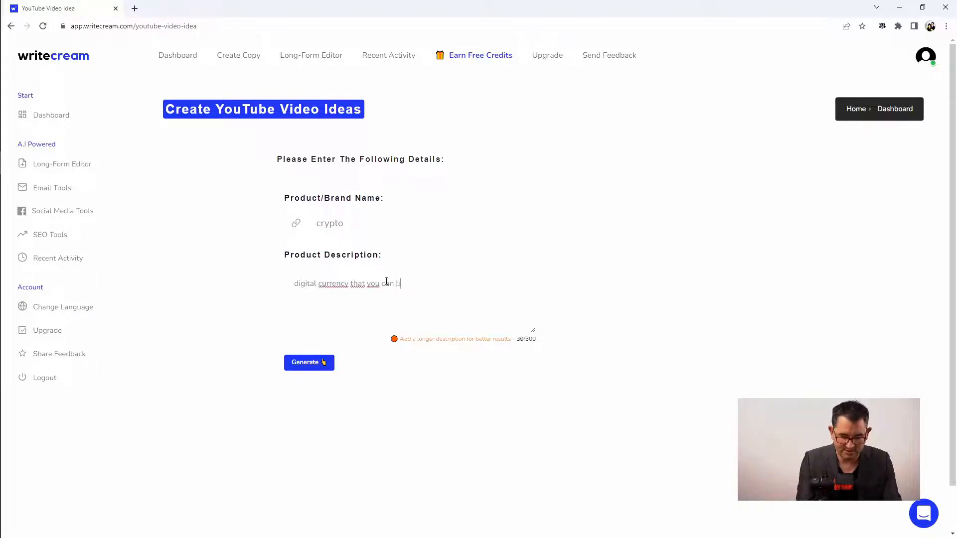
text(uy and trade)
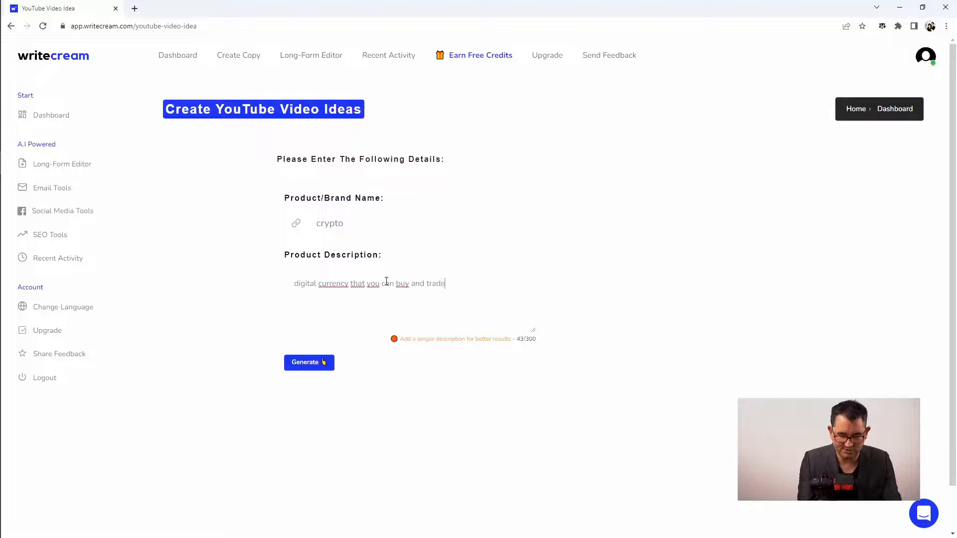
text( in )
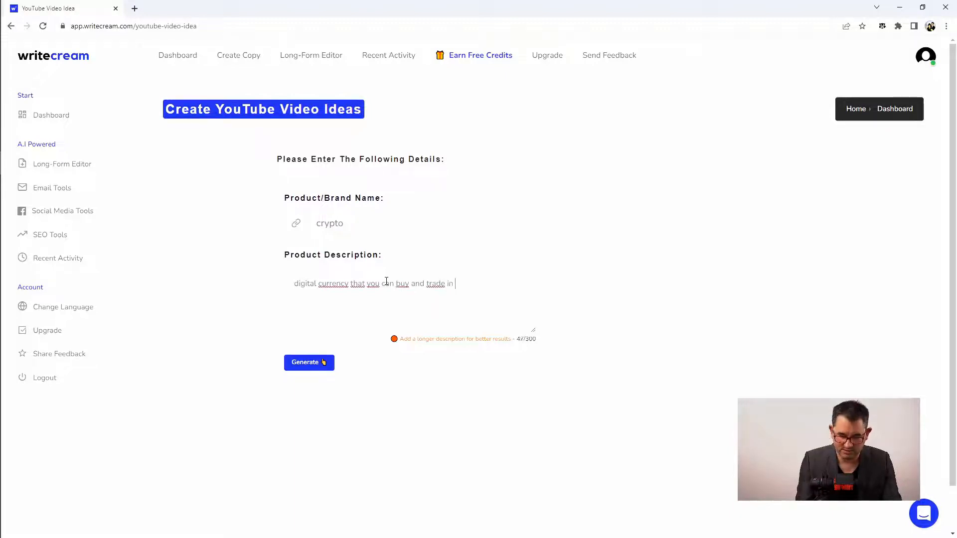
text(exchanges c)
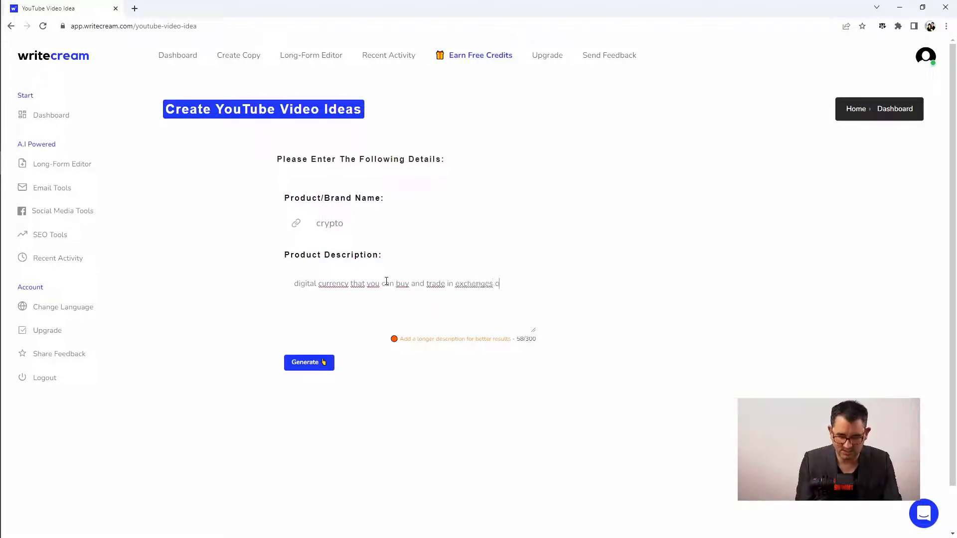
key(BackSpace)
text(for)
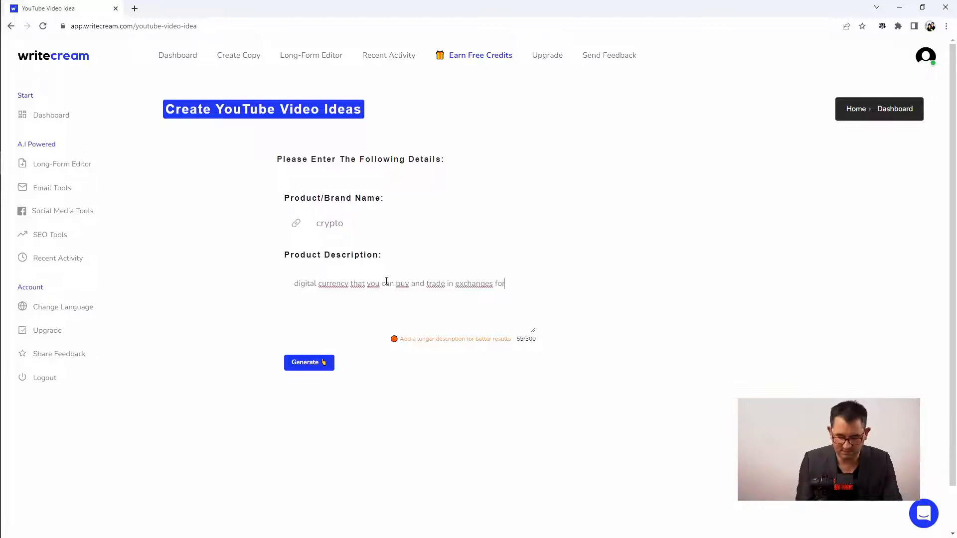
key(BackSpace)
key(BackSpace)
key(BackSpace)
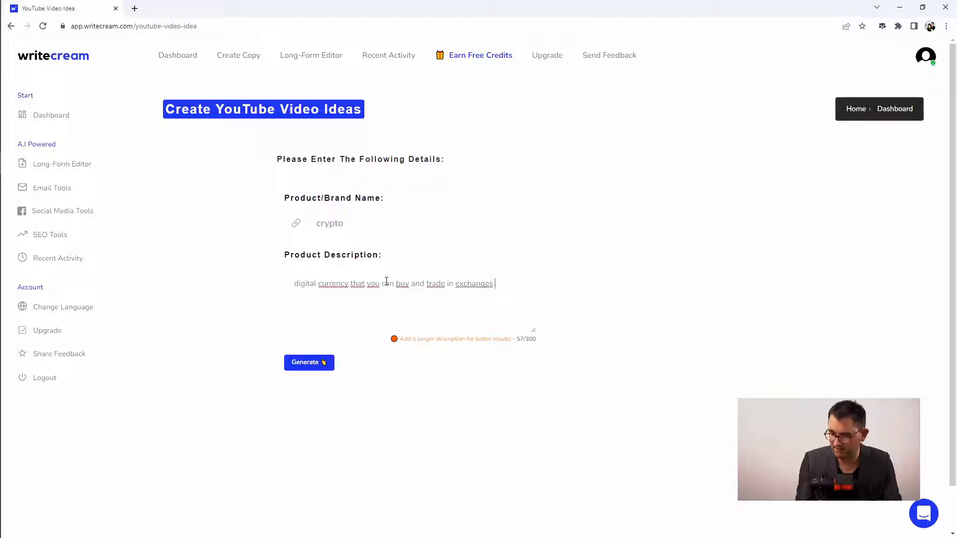
Complete the product description with 'and become rich if you get the correct coin'
text(and become r)
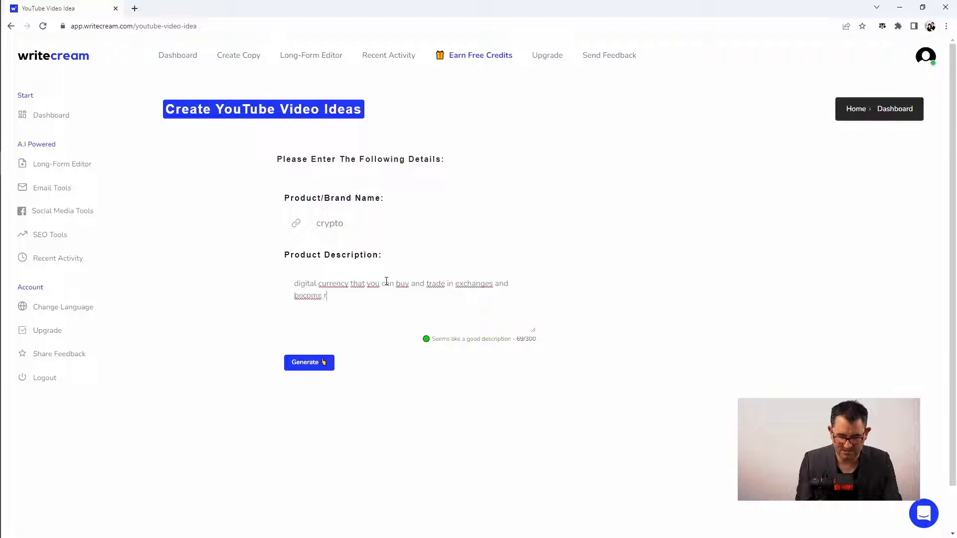
text(ich if yo)
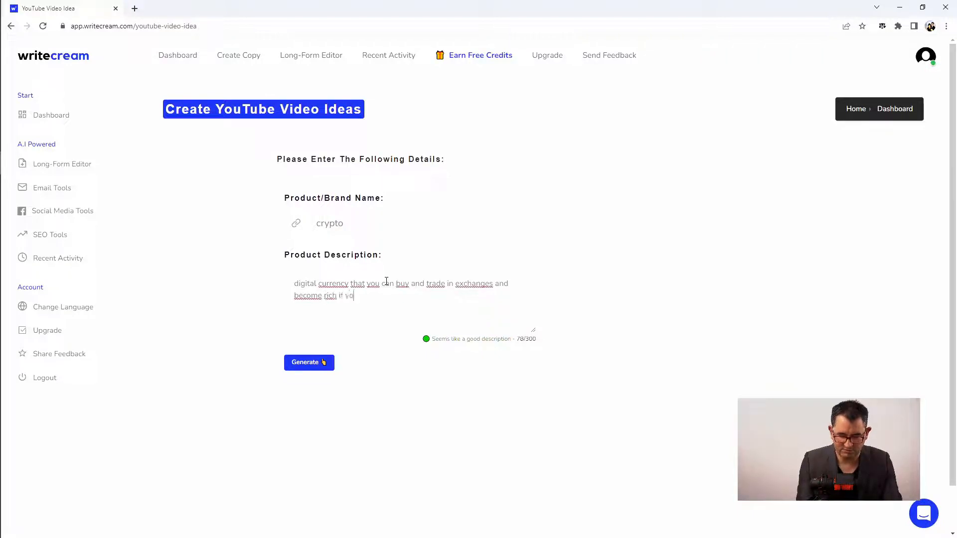
text(u get the co)
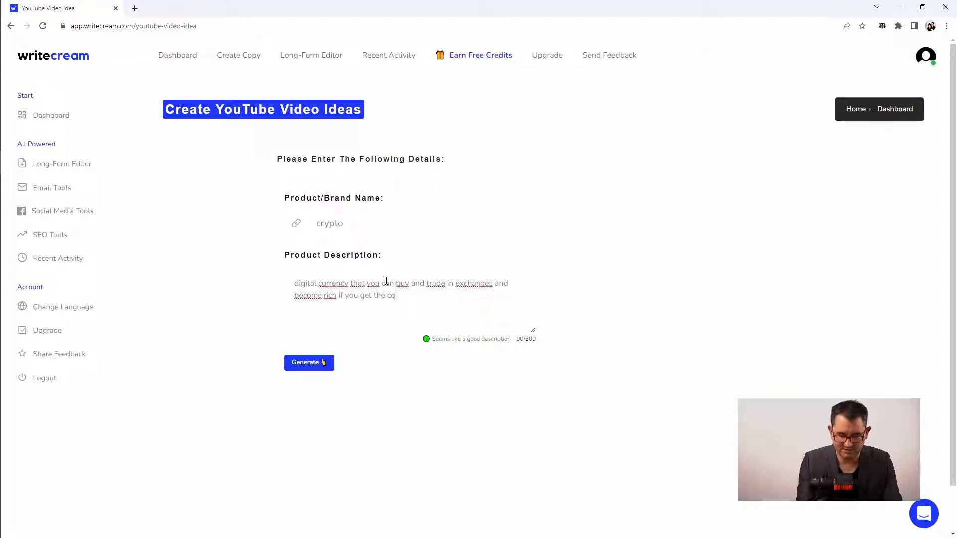
text(rrect coin)
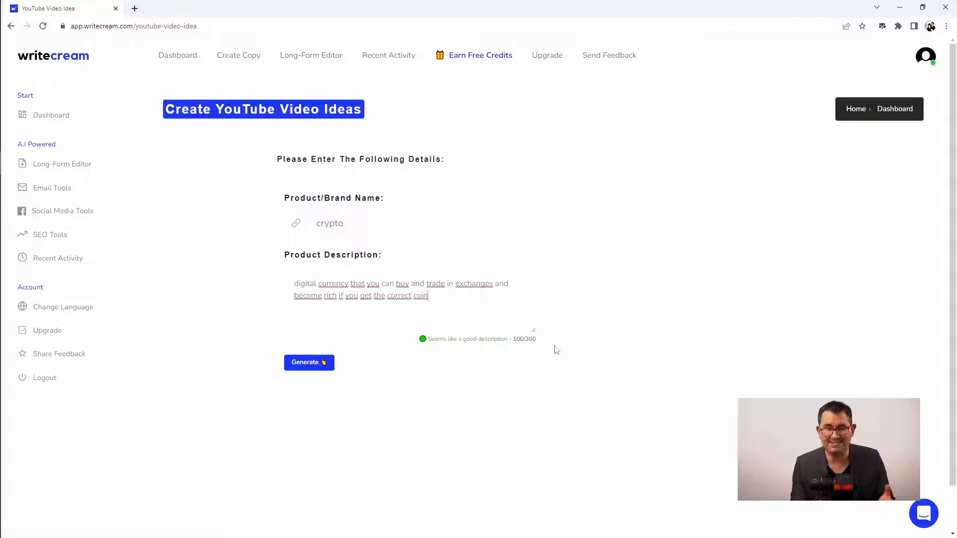
Generate the YouTube video ideas for the crypto product and look through the resulting list
click(309, 364)
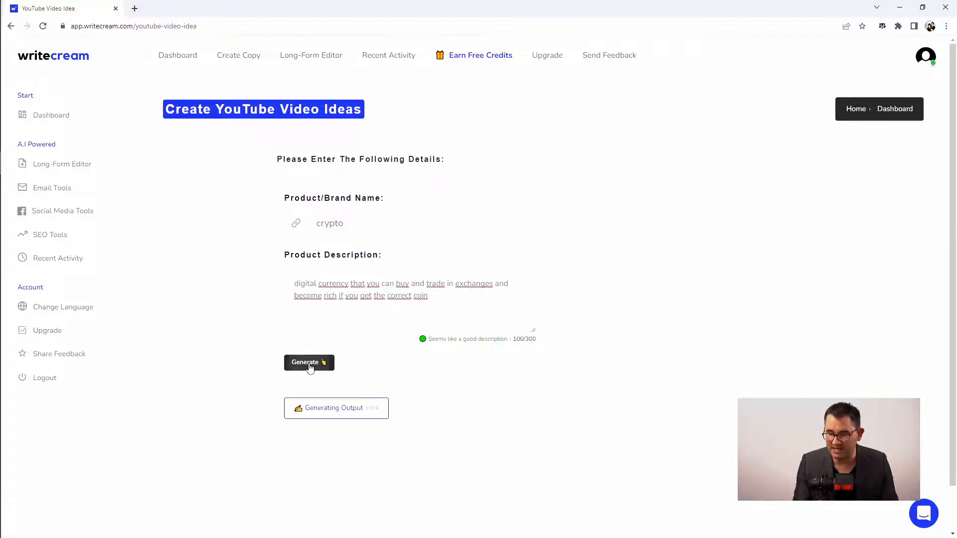
scroll(615, 244, down, 6)
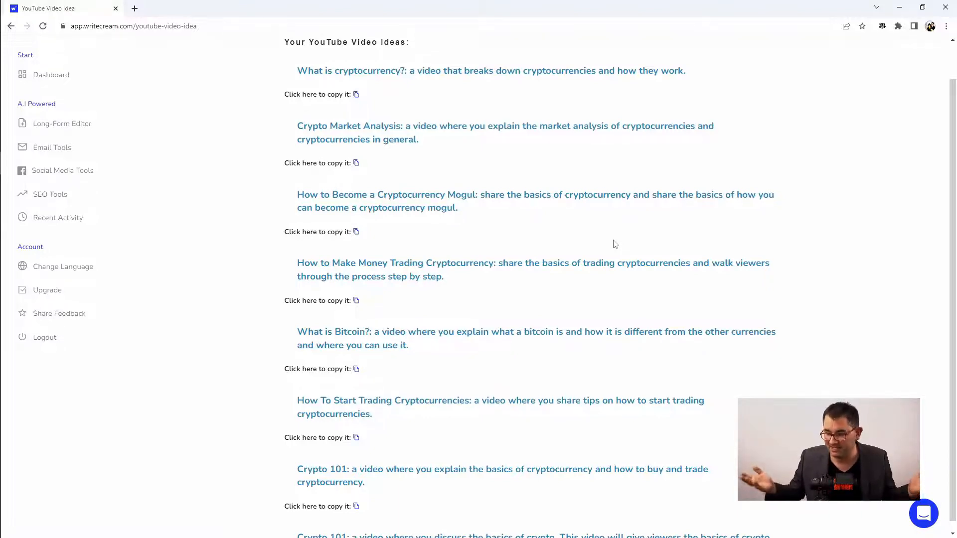
drag(955, 260, 956, 268)
scroll(956, 323, up, 1)
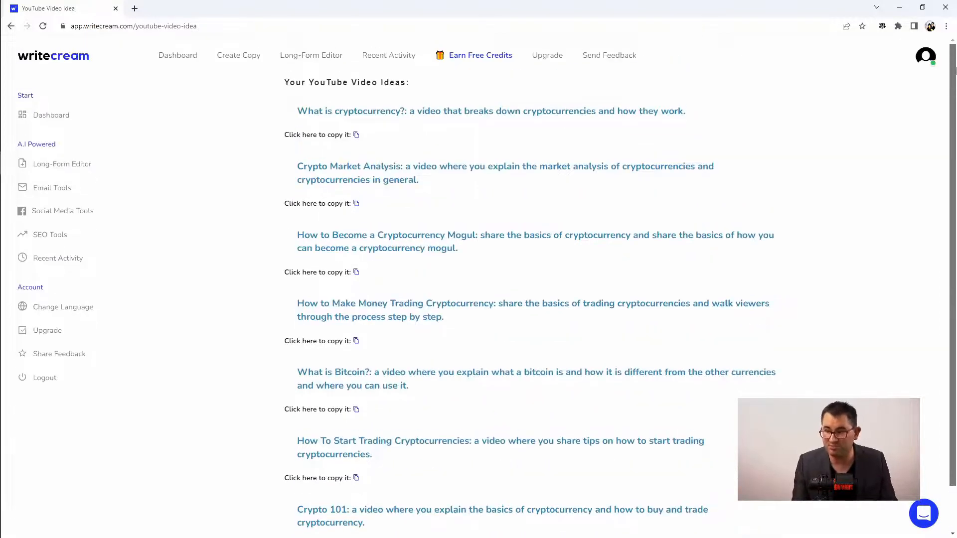
Return to the dashboard and open the Create A Voiceover tool
click(13, 28)
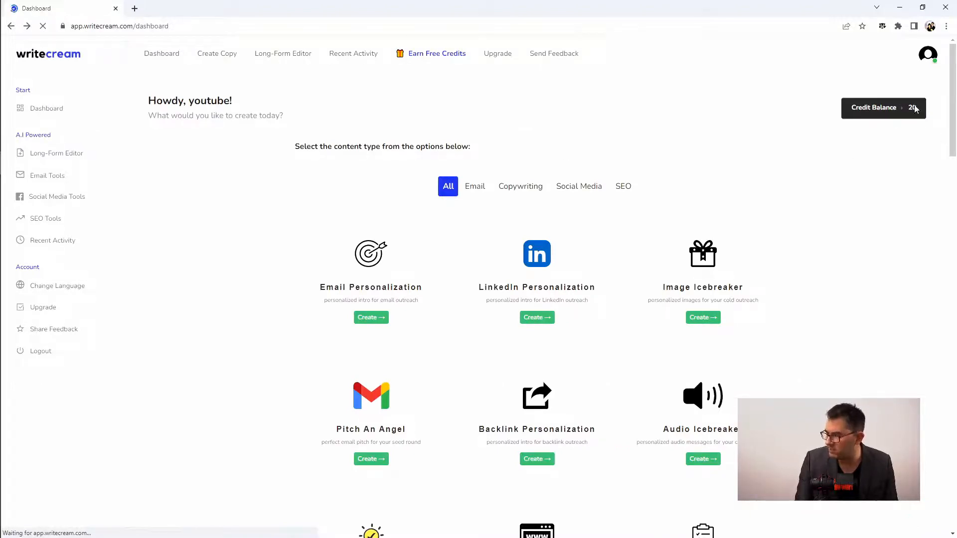
drag(953, 99, 928, 400)
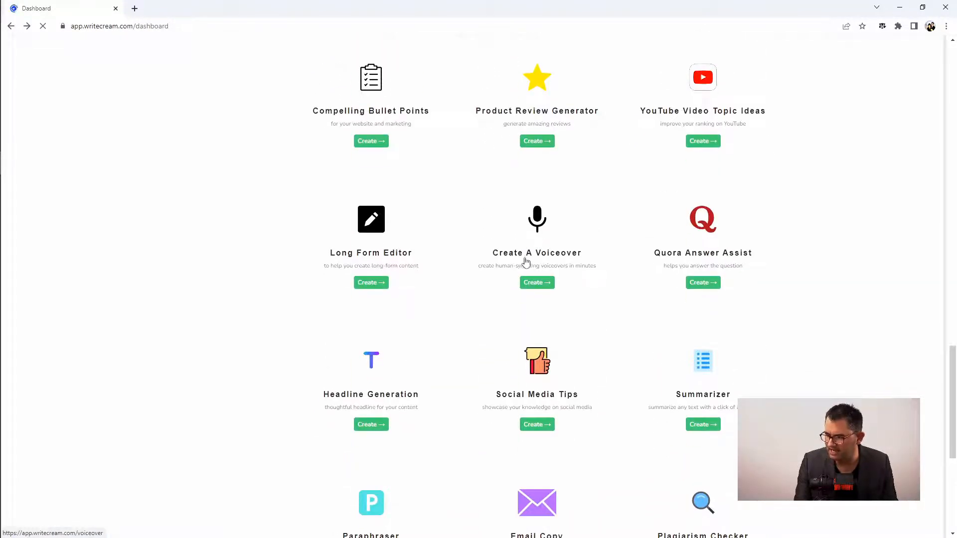
click(533, 290)
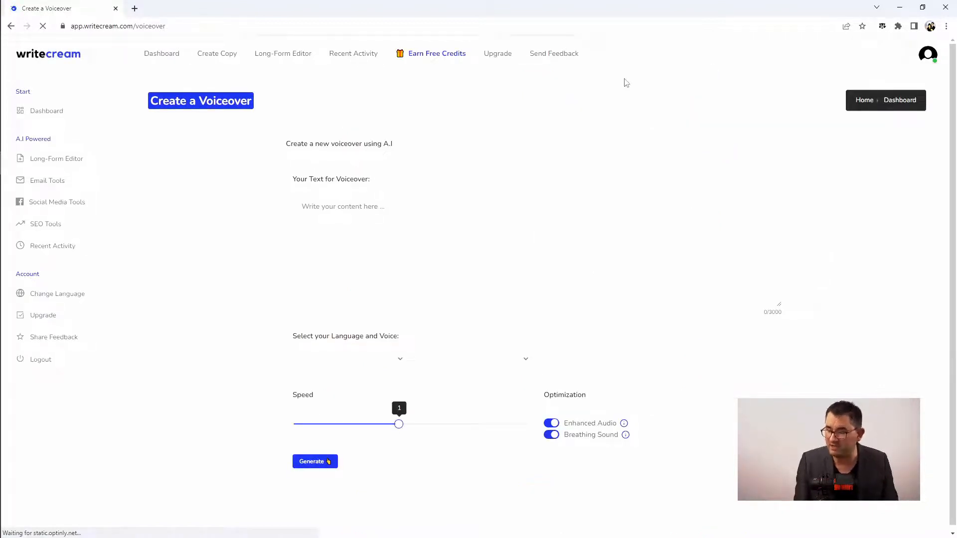
Fill the voiceover text with the poem beginning 'I've hunted near, I've hunted far' and choose English, US as its language
click(373, 212)
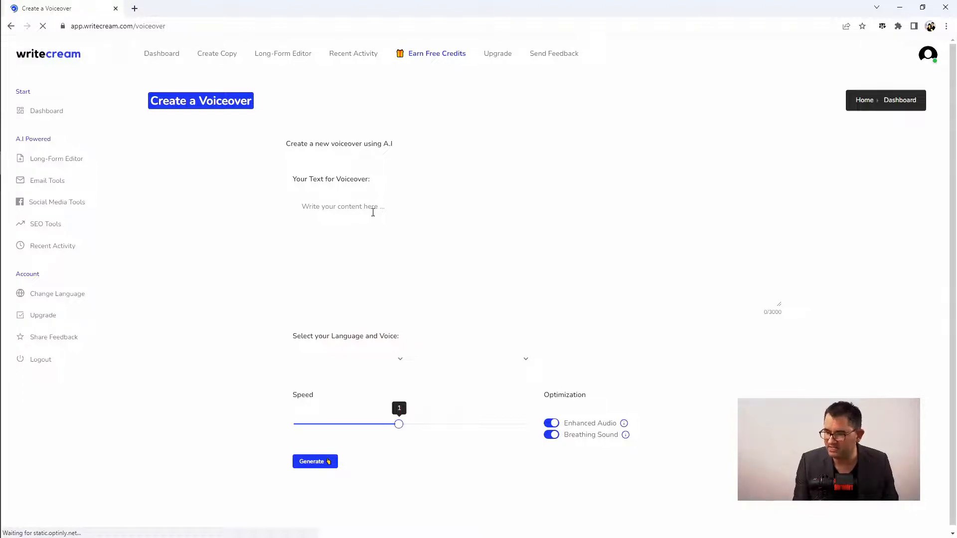
text(I've hunted near, I've hunted far I even looked inside my car. I've lost my glasses, I'm in need, To have them now so I can read. I loudly swear and I curse Did I leave them in my purse? Are they behind the sofa, under the bed? Oh there they are—on my head!)
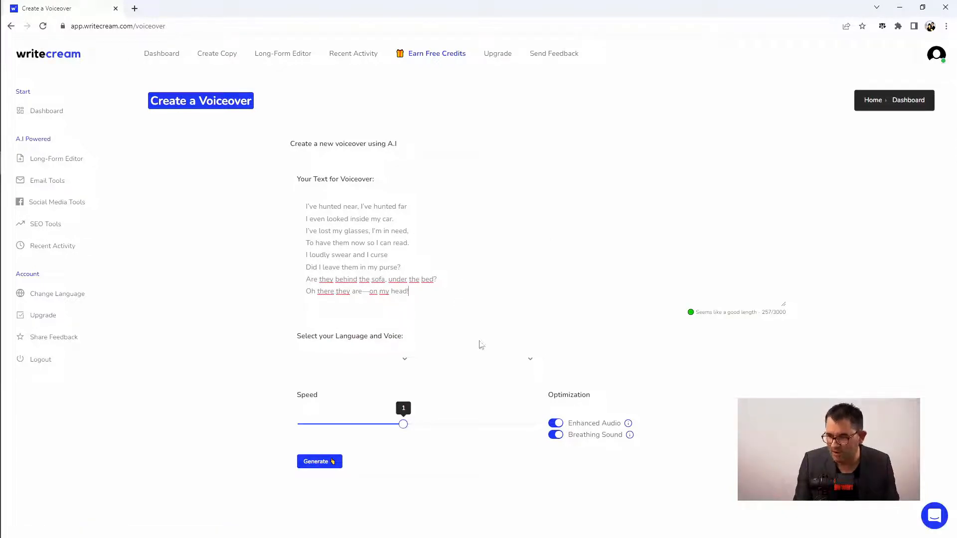
click(406, 363)
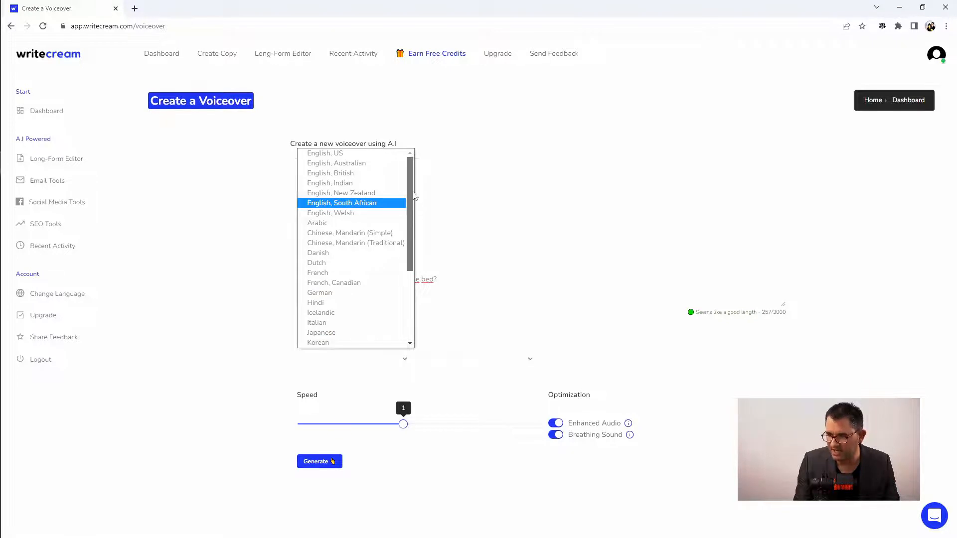
click(352, 153)
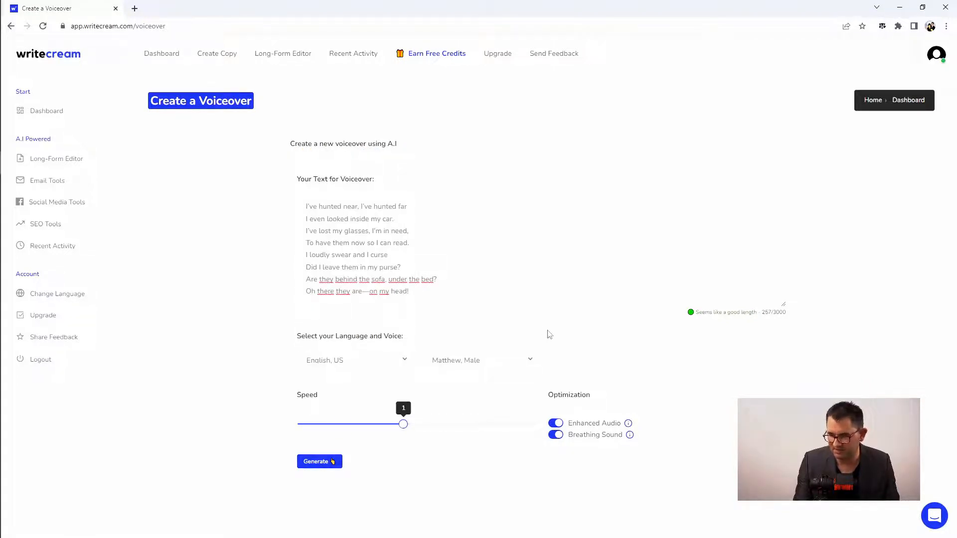
Generate the voiceover of the poem and play back the resulting audio
click(316, 462)
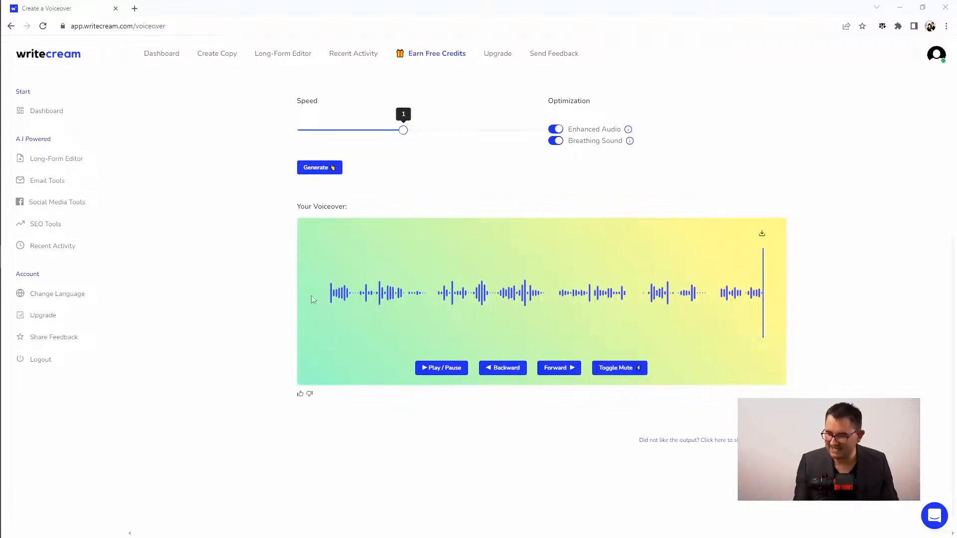
click(436, 375)
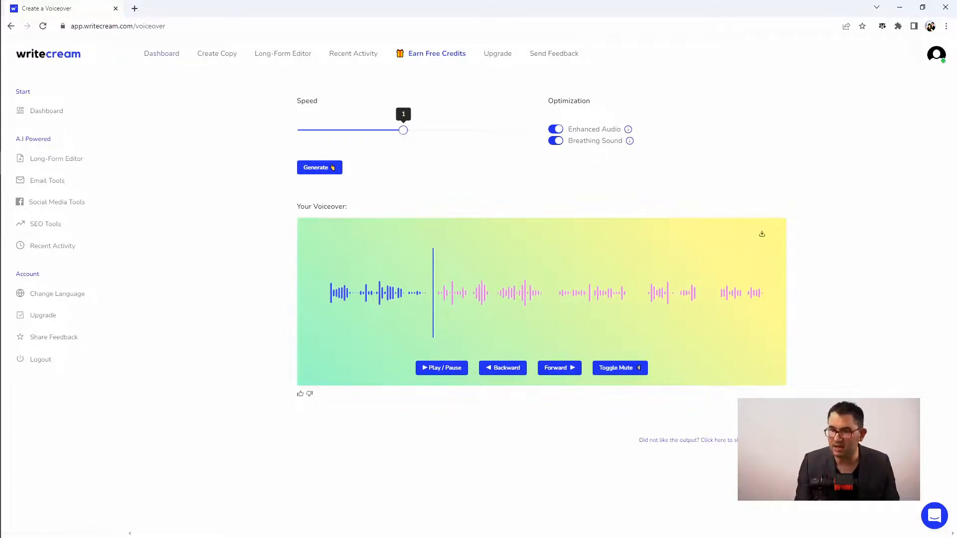
Return to the dashboard and look over the available content types
click(11, 26)
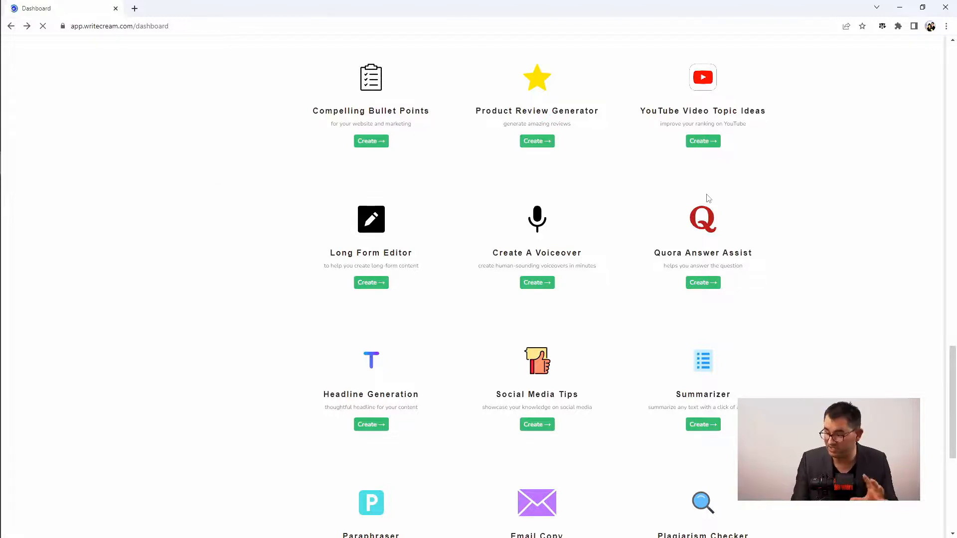
drag(952, 363, 954, 393)
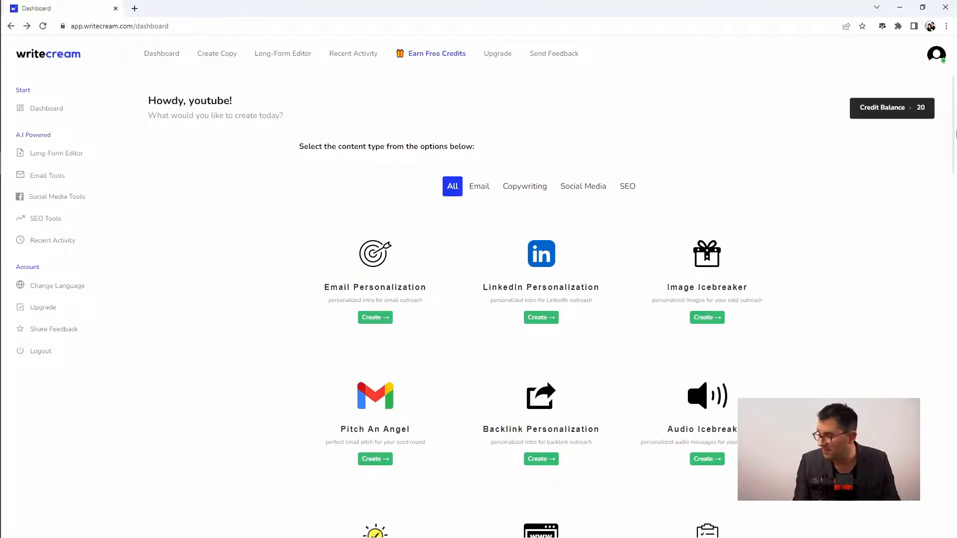
Open the Pitch An Angel tool and set the product/brand name to 'chocolate bar'
scroll(953, 127, down, 4)
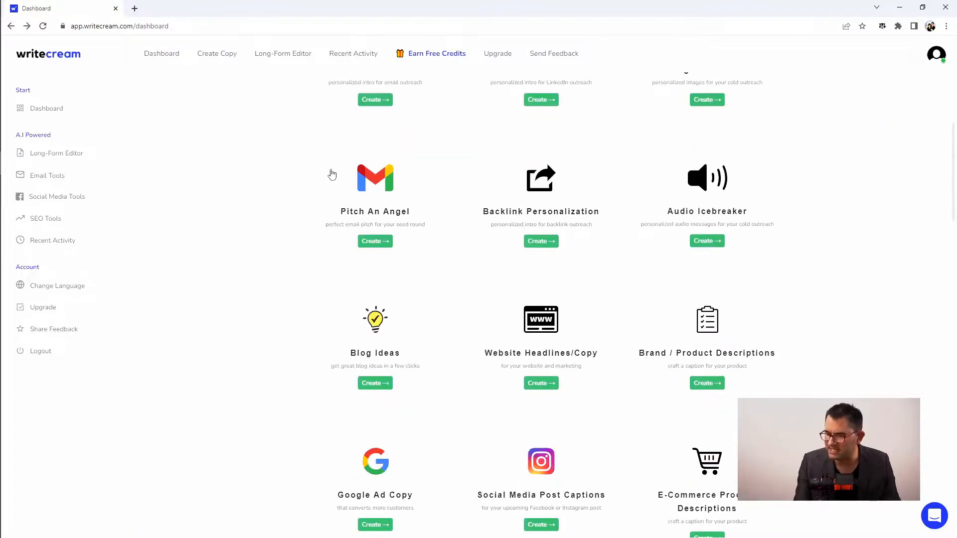
click(373, 240)
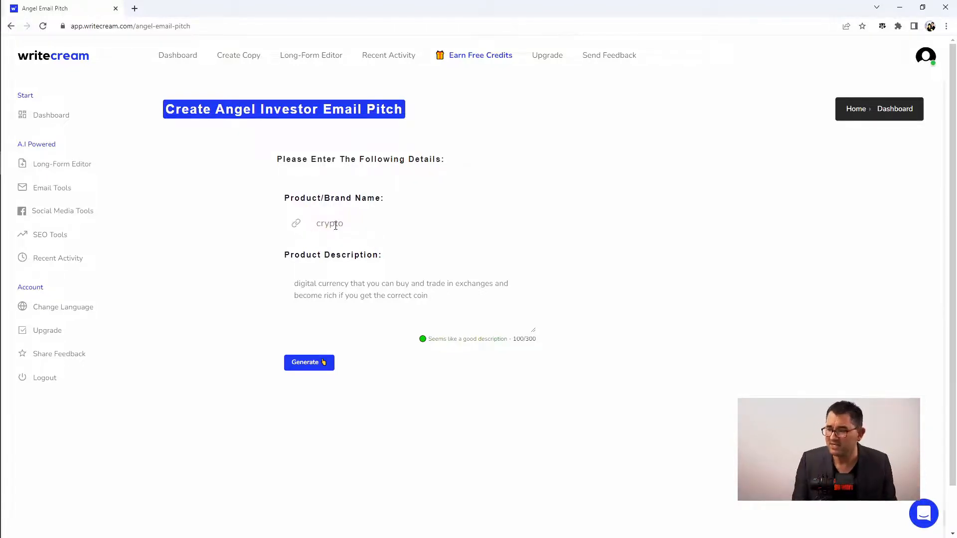
drag(351, 224, 312, 224)
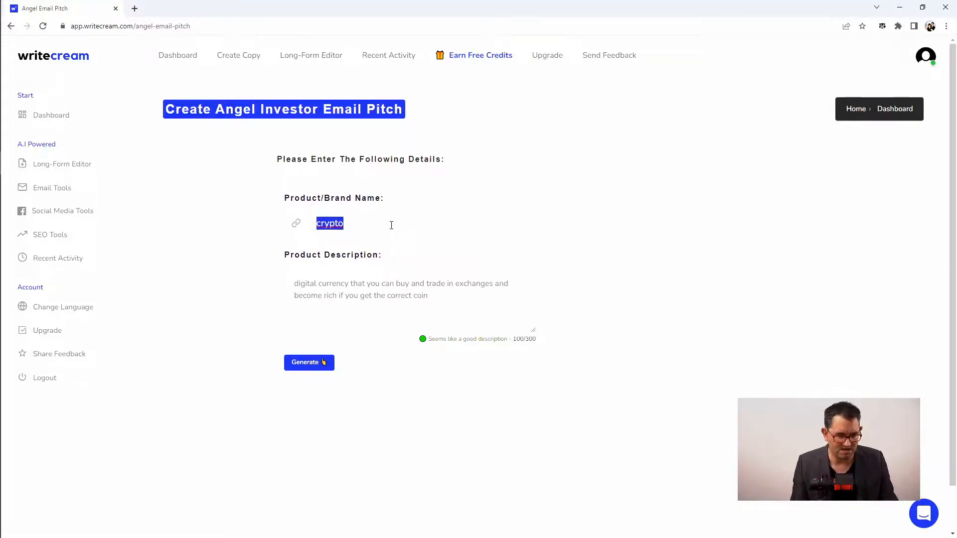
text(chocolate )
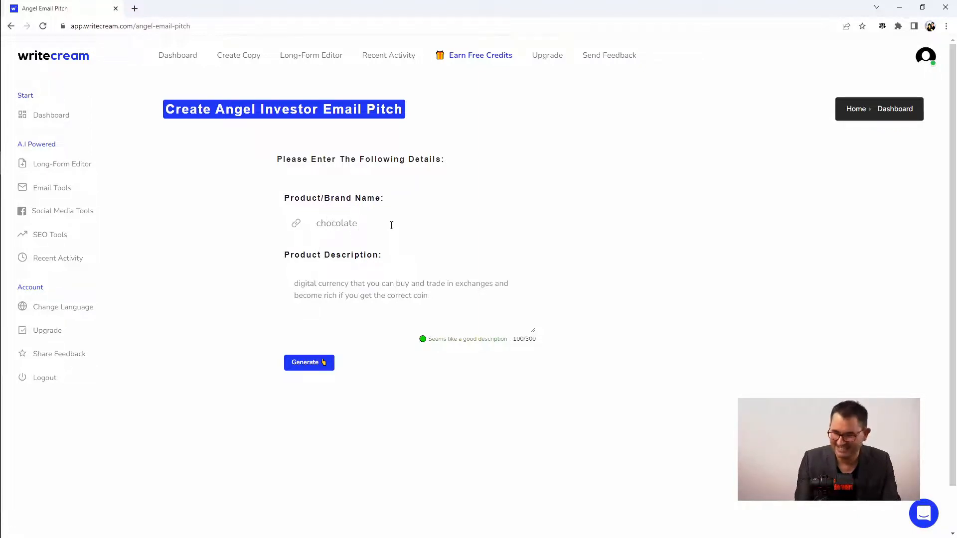
text(bar)
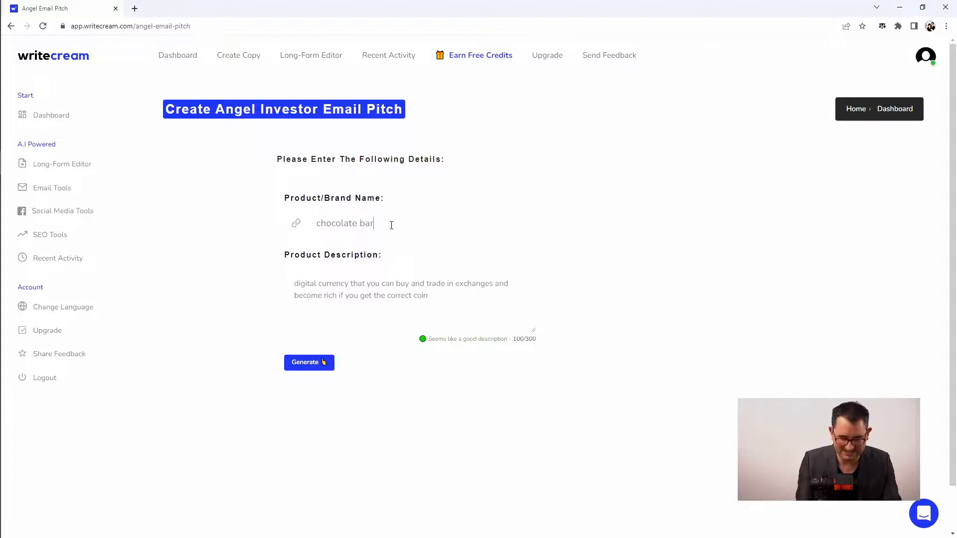
Replace the product description with 'this chocolate never melts but tastes amazing and has no calories or added sugar'
drag(430, 297, 294, 282)
text(this choc)
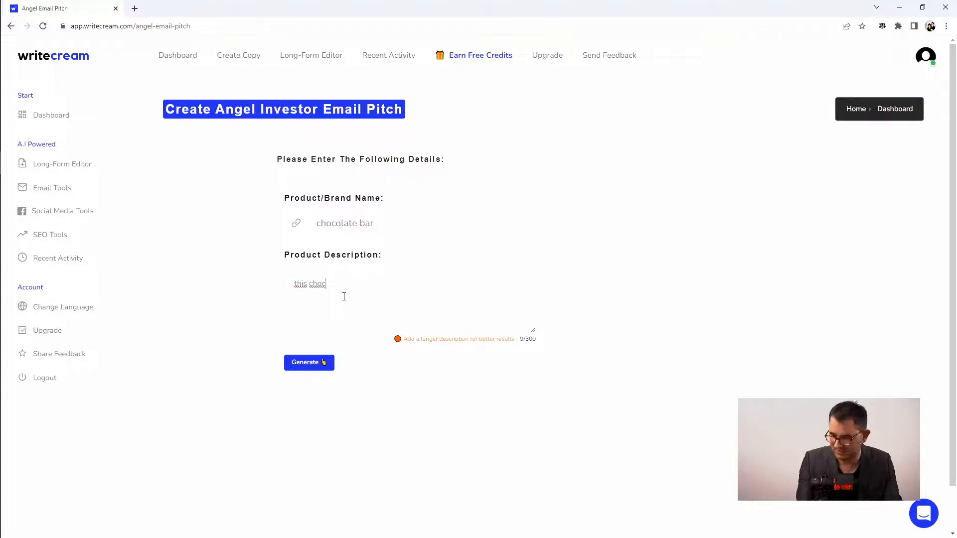
text(olate nev)
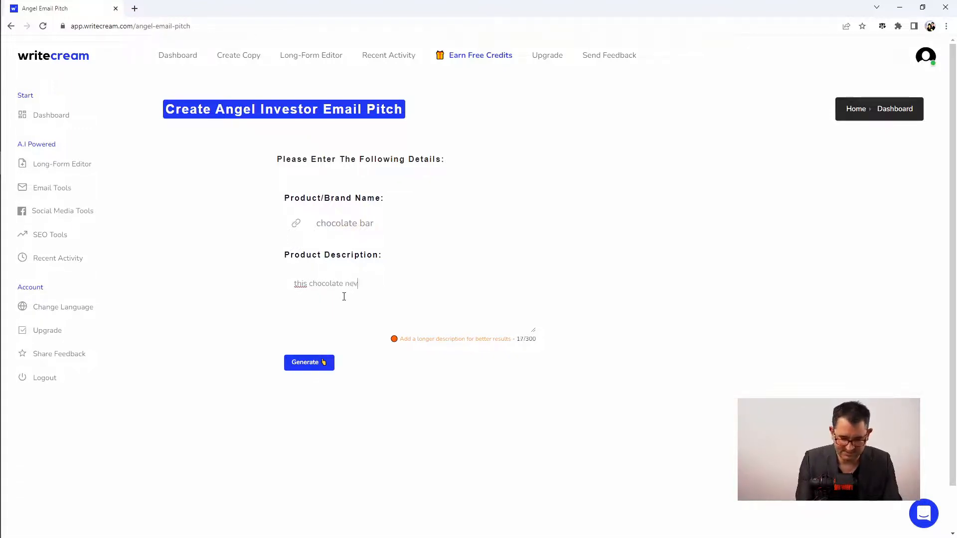
text(er mel)
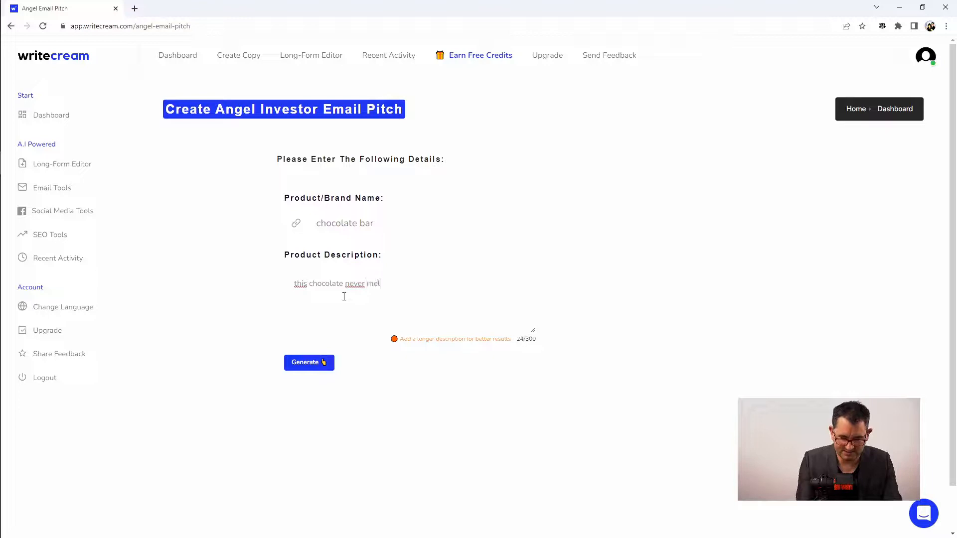
text(ts but tas)
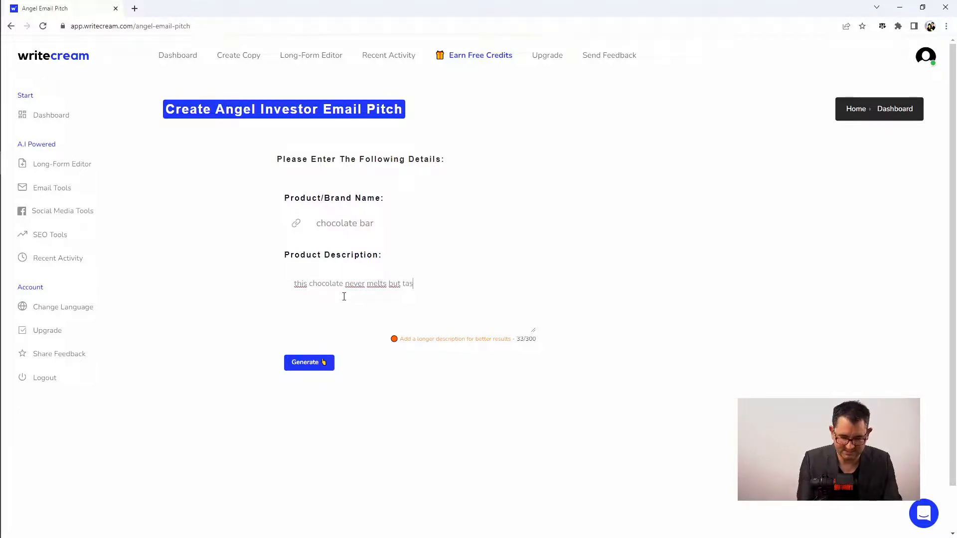
text(tes amazin)
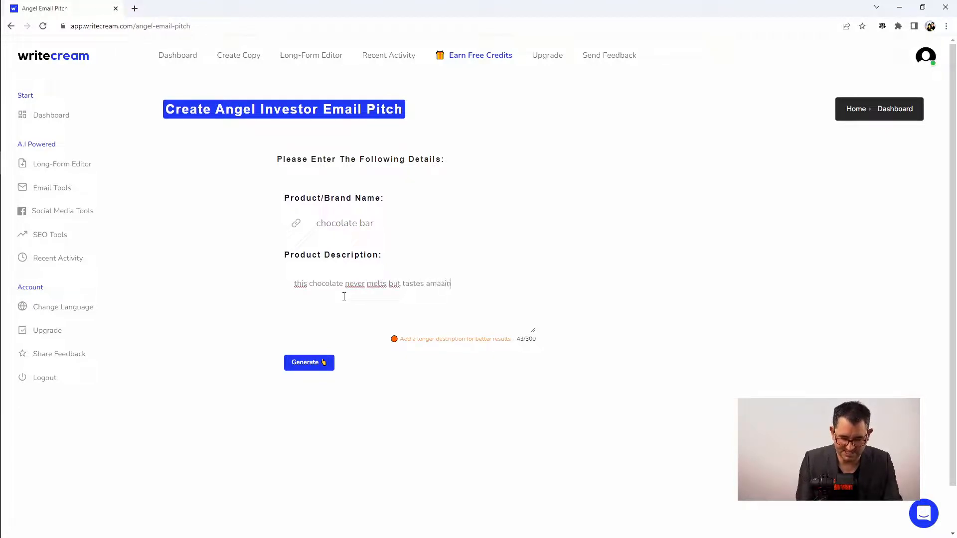
text(g and has no)
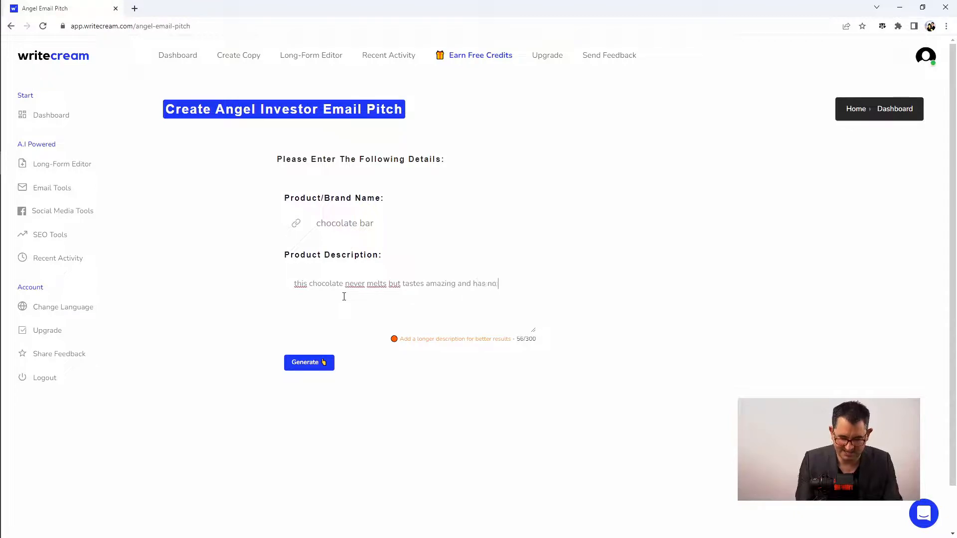
text( calories )
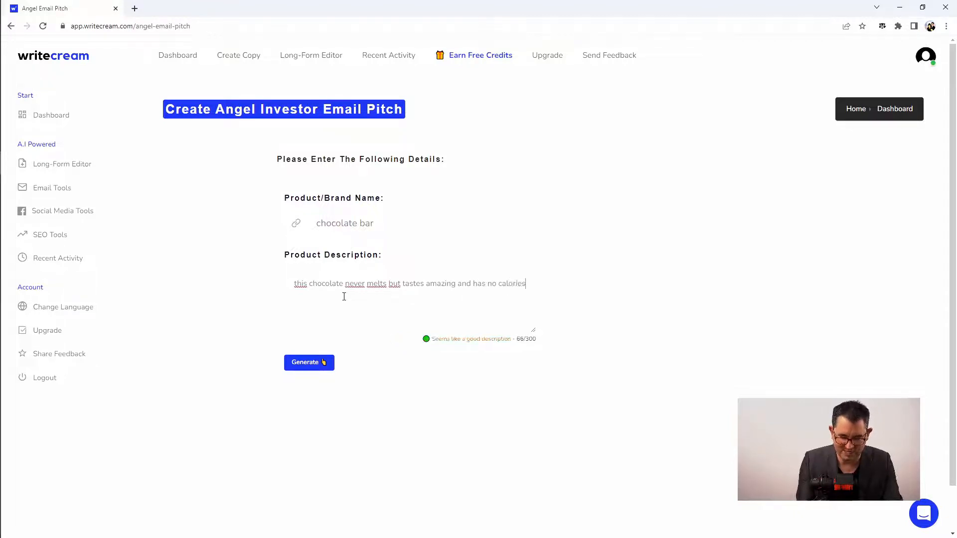
text(or added sugar)
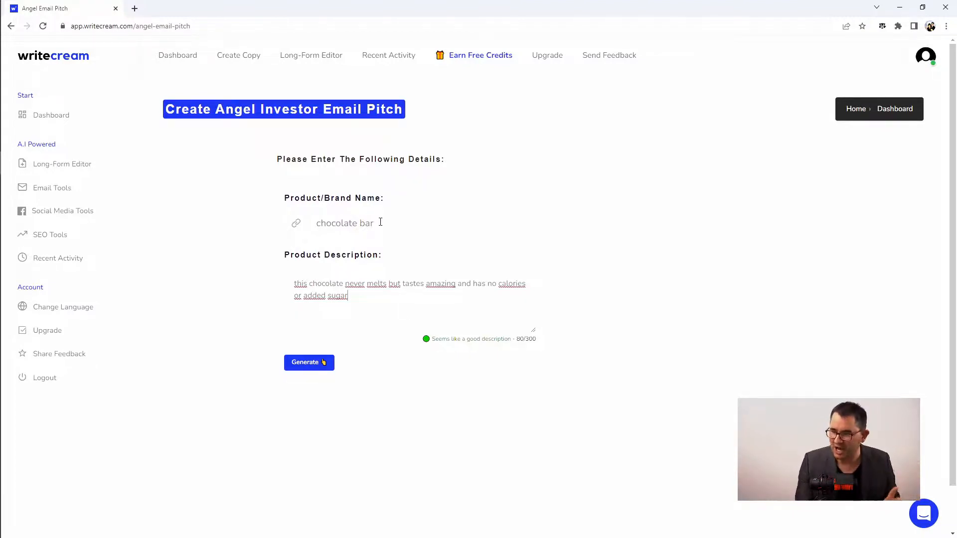
Generate the angel investor email pitches for the chocolate bar and read through them
click(313, 362)
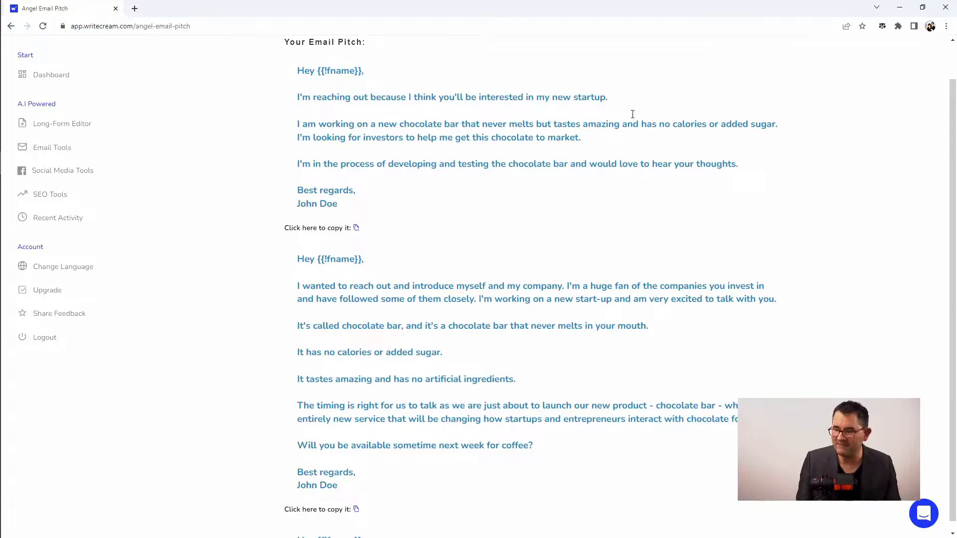
drag(954, 165, 952, 347)
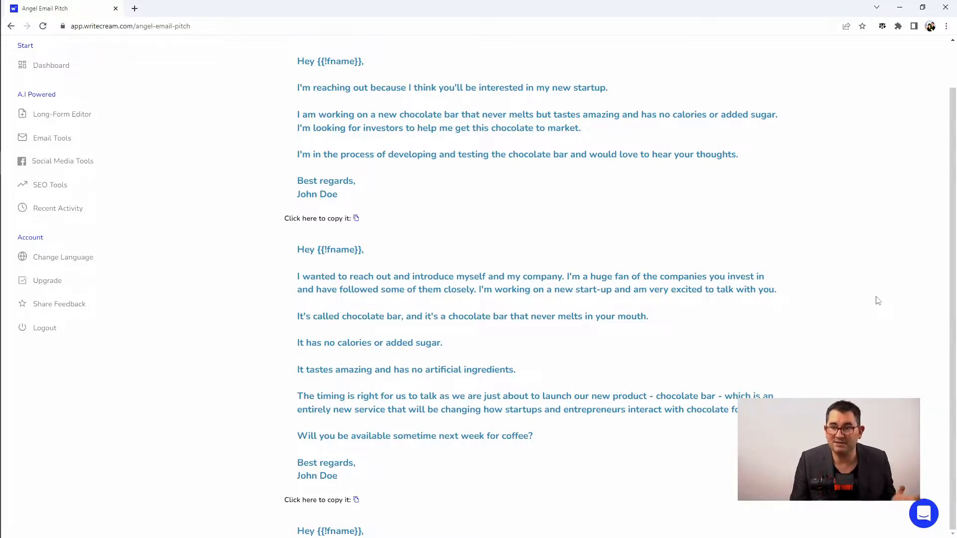
scroll(493, 108, up, 1)
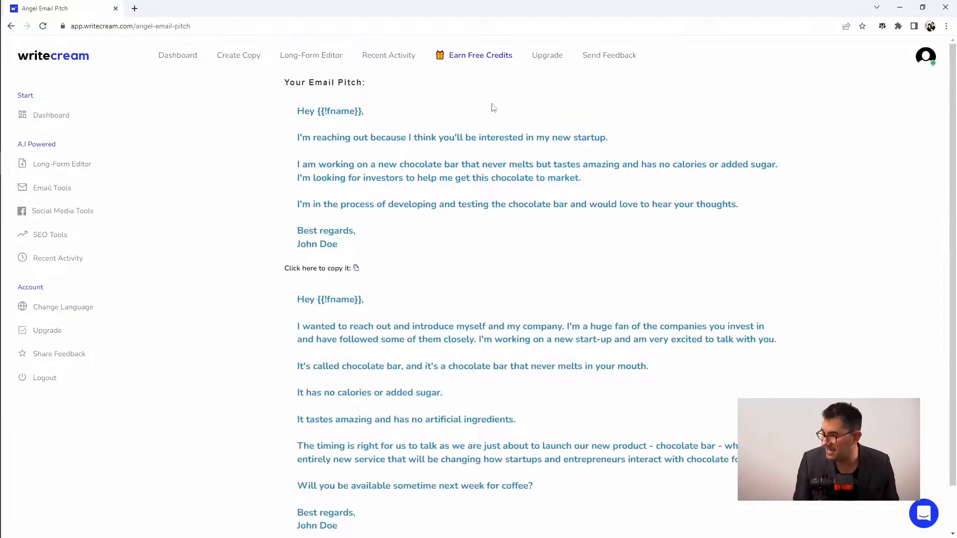
click(248, 149)
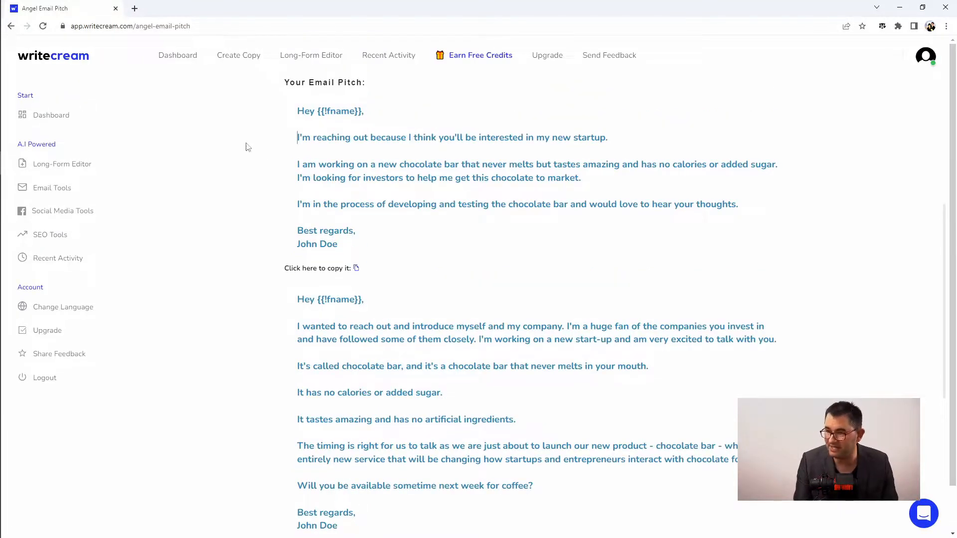
Return to the dashboard, look over the available content types and filter them to Email
click(11, 28)
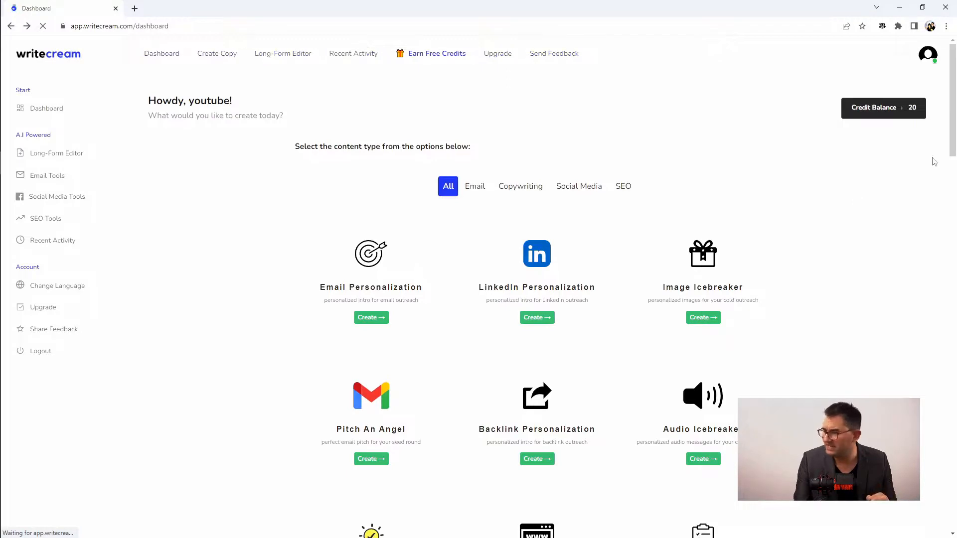
click(904, 109)
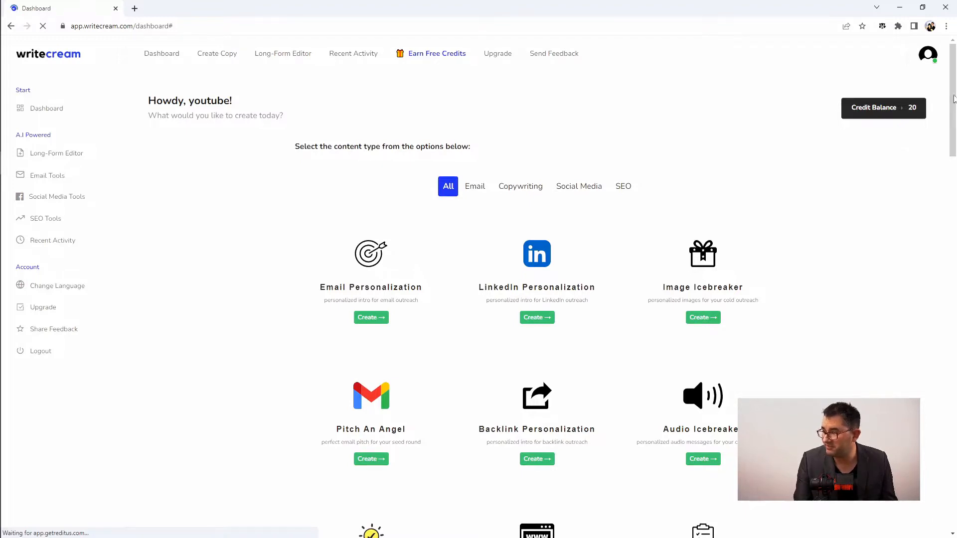
scroll(954, 121, down, 1)
drag(954, 121, 955, 341)
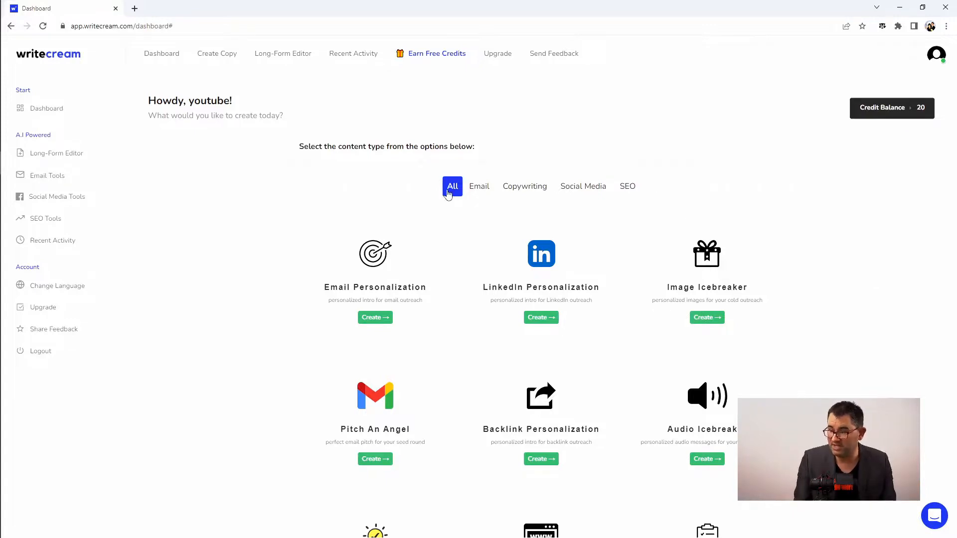
click(474, 189)
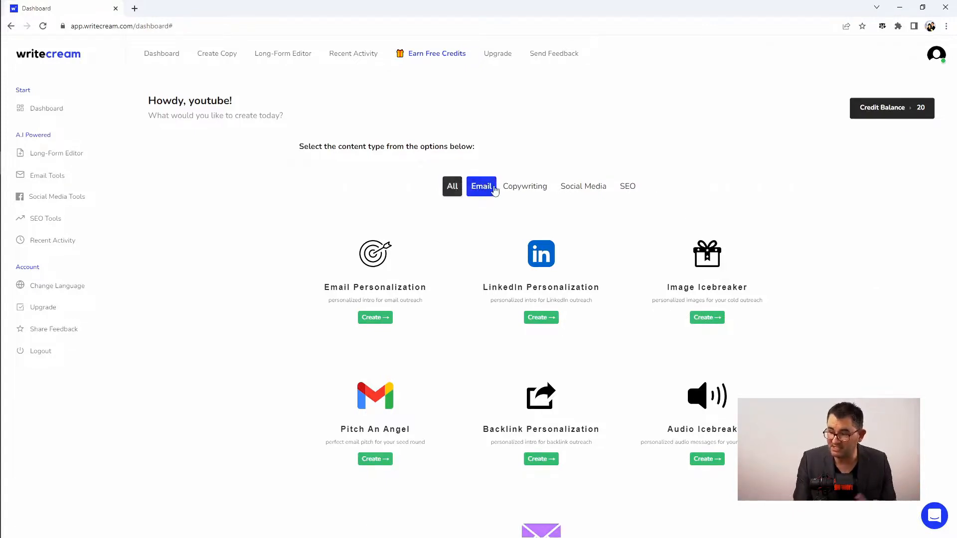